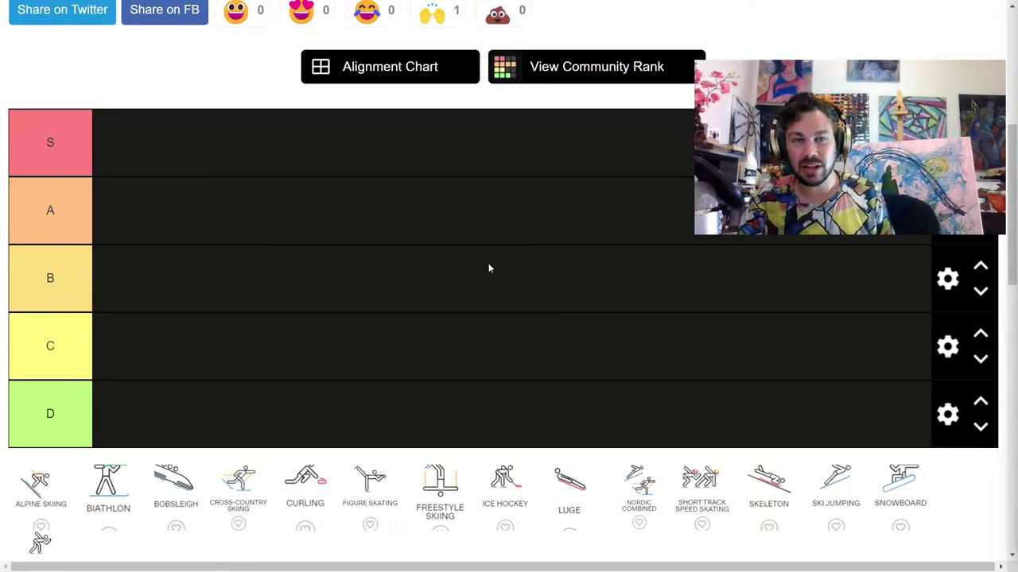
scroll(489, 268, "up", 1)
scroll(489, 268, "up", 2)
scroll(489, 269, "down", 2)
scroll(489, 269, "down", 1)
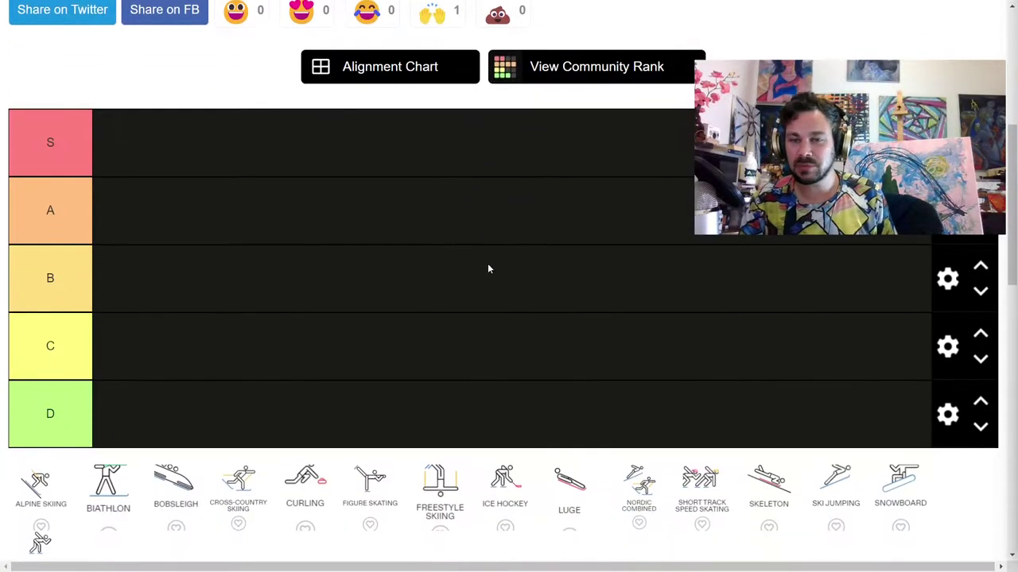
scroll(488, 269, "down", 1)
scroll(488, 269, "down", 2)
scroll(488, 268, "up", 1)
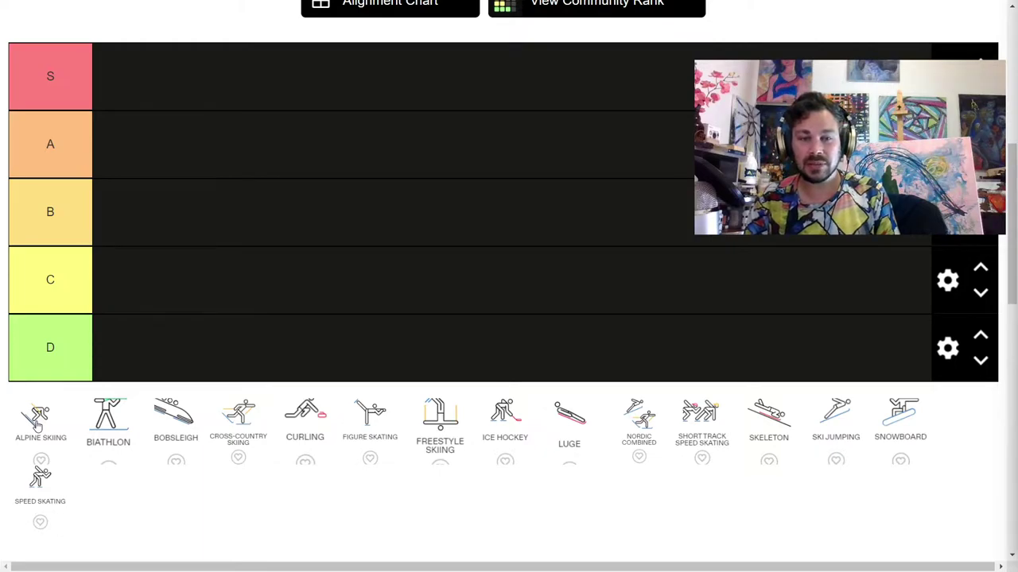
Move the Alpine Skiing tile from the unranked pool into the B row.
left_click_drag(37, 425, 140, 202)
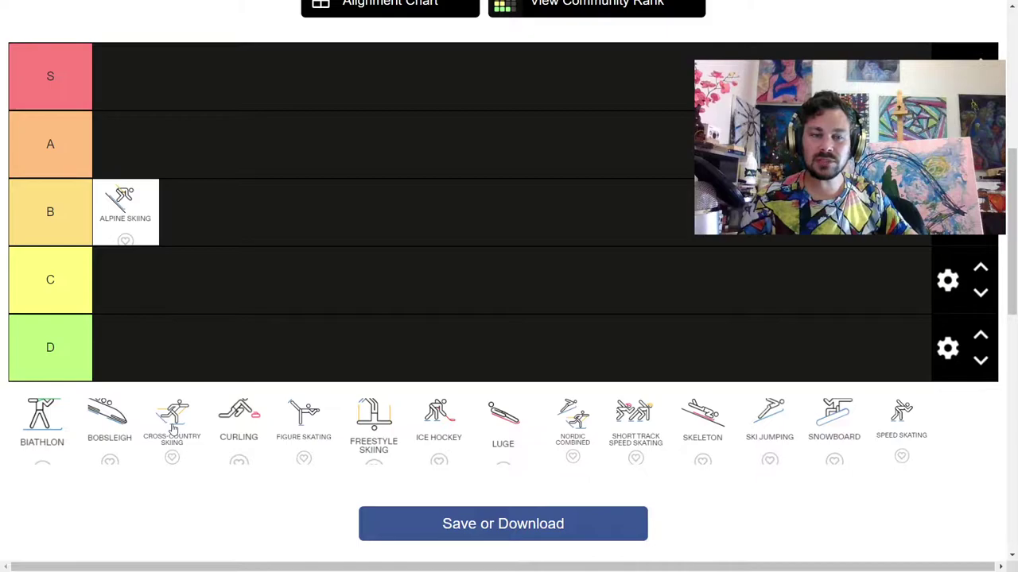
Move the Cross-Country Skiing tile from the unranked pool into the A row.
left_click_drag(172, 430, 145, 151)
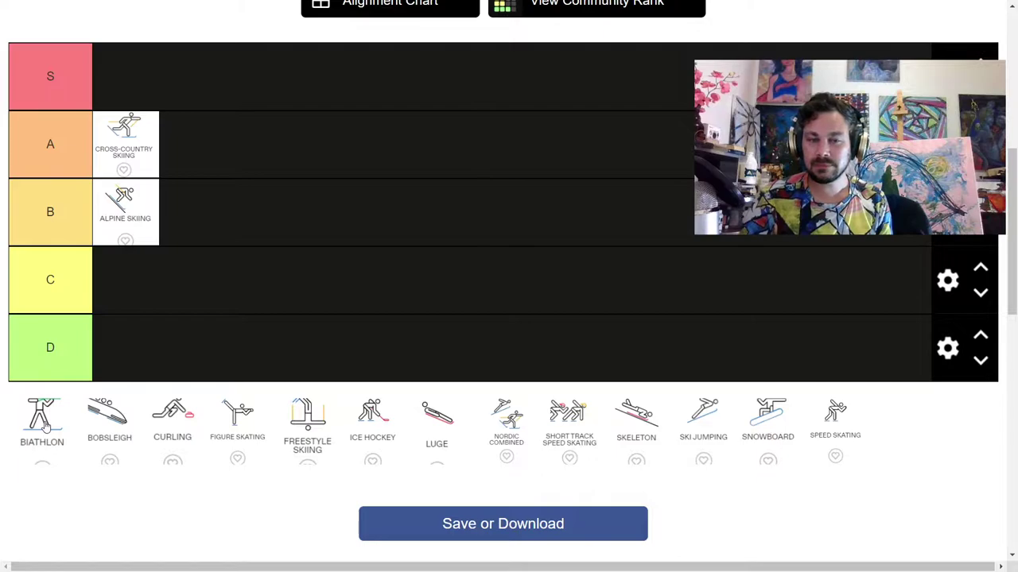
Move the Biathlon tile from the unranked pool into the S row.
left_click_drag(45, 427, 233, 90)
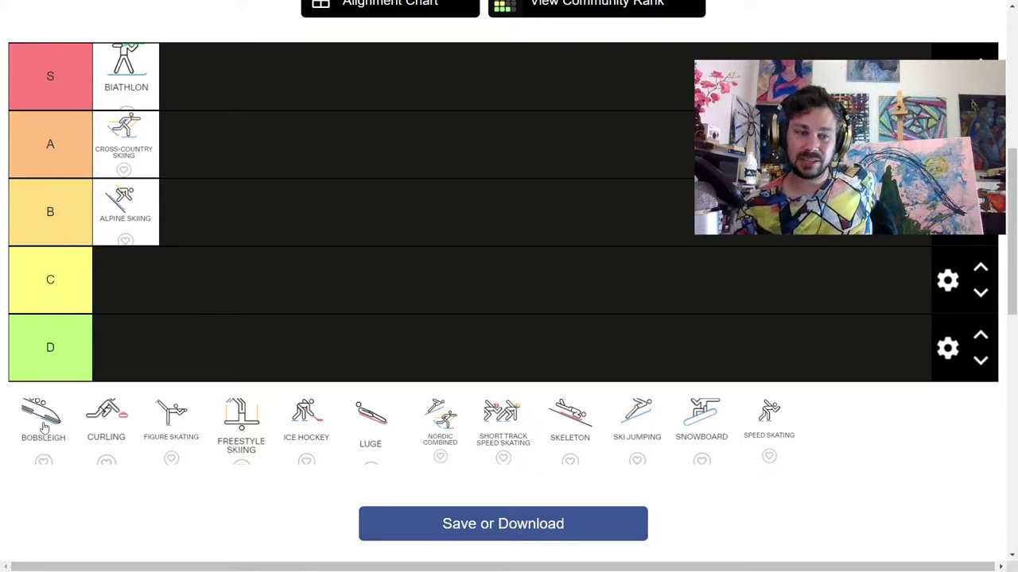
Rank Bobsleigh in S and move Biathlon down to the front of A.
left_click_drag(43, 425, 119, 80)
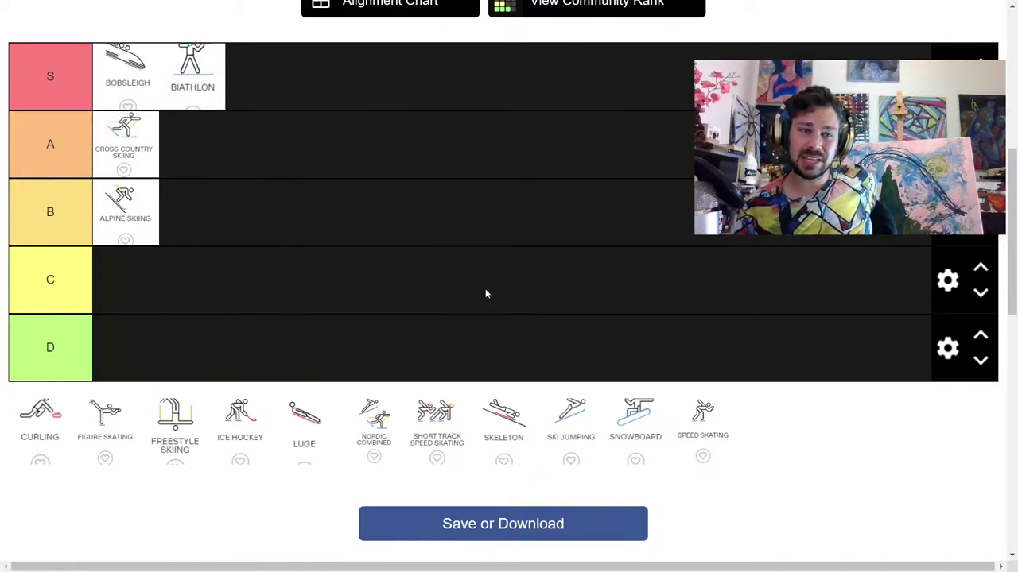
left_click_drag(184, 99, 127, 143)
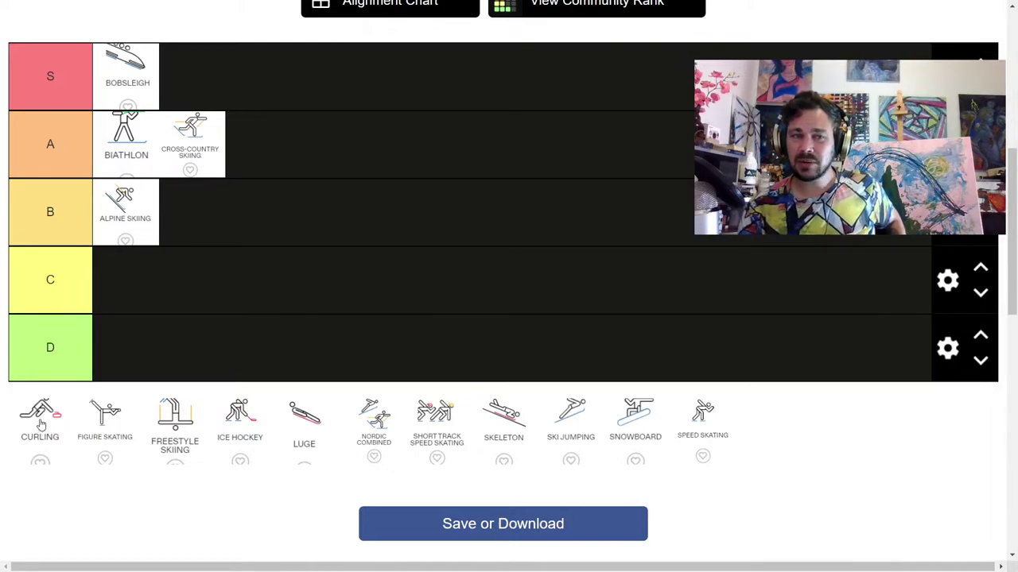
Move Curling from the pool into A, ahead of Biathlon and Cross-Country Skiing.
mouse_move(57, 433)
left_mouse_down()
mouse_move(108, 265)
mouse_move(180, 145)
left_mouse_up()
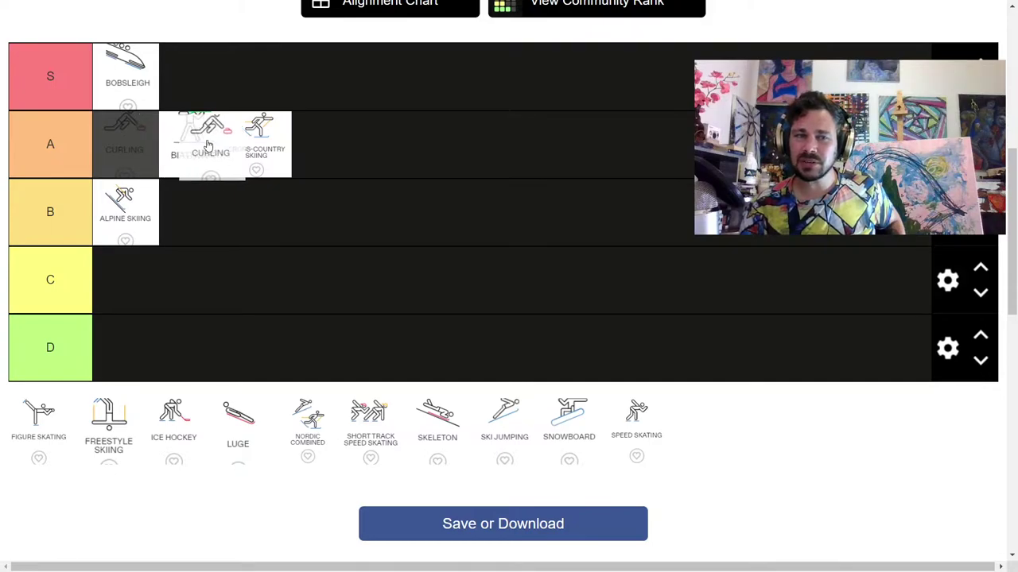
left_click_drag(181, 145, 161, 144)
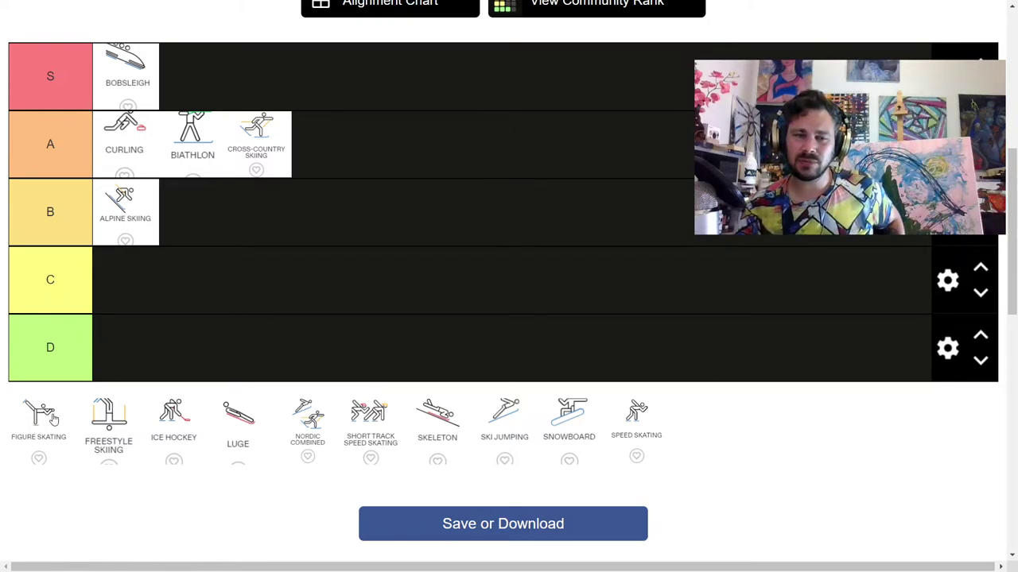
Move the Figure Skating tile into the S row after Bobsleigh.
mouse_move(54, 420)
left_mouse_down()
mouse_move(251, 59)
mouse_move(256, 67)
left_mouse_up()
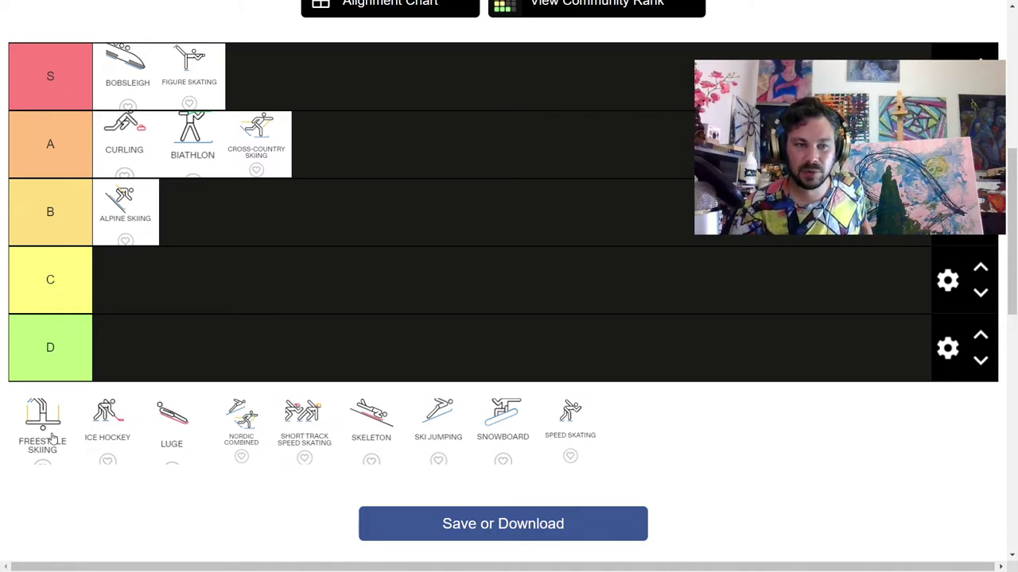
Put Freestyle Skiing at the front of B and demote Cross-Country Skiing to C.
left_click_drag(49, 429, 136, 205)
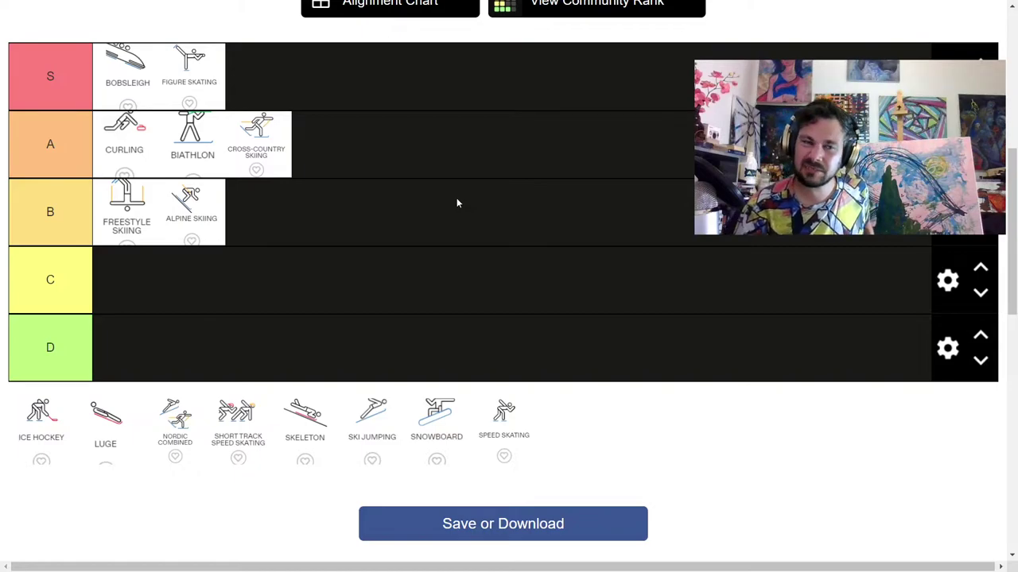
left_click_drag(270, 148, 208, 300)
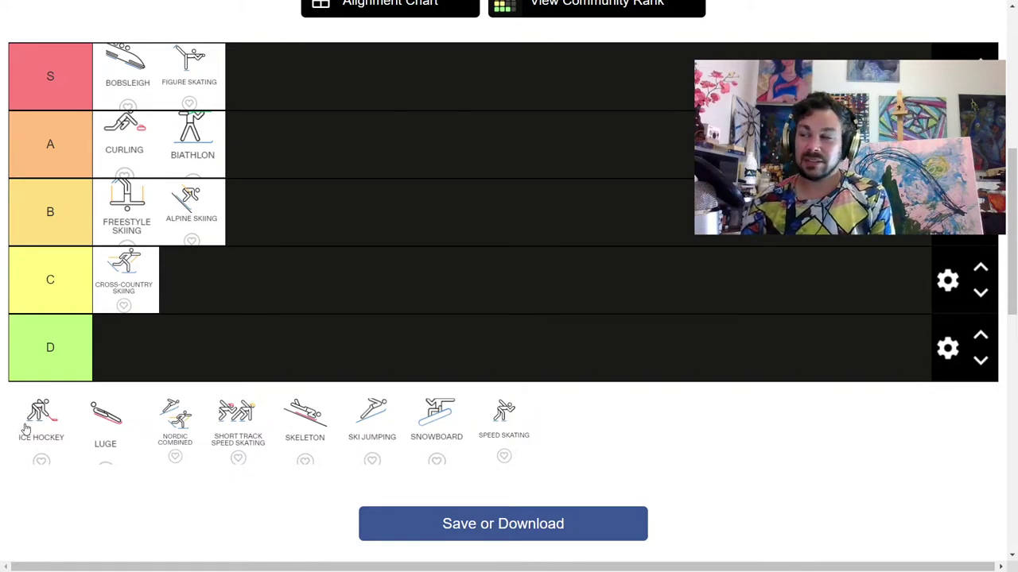
Move the Ice Hockey icon from the unranked pool into the empty D row.
left_click_drag(24, 428, 147, 348)
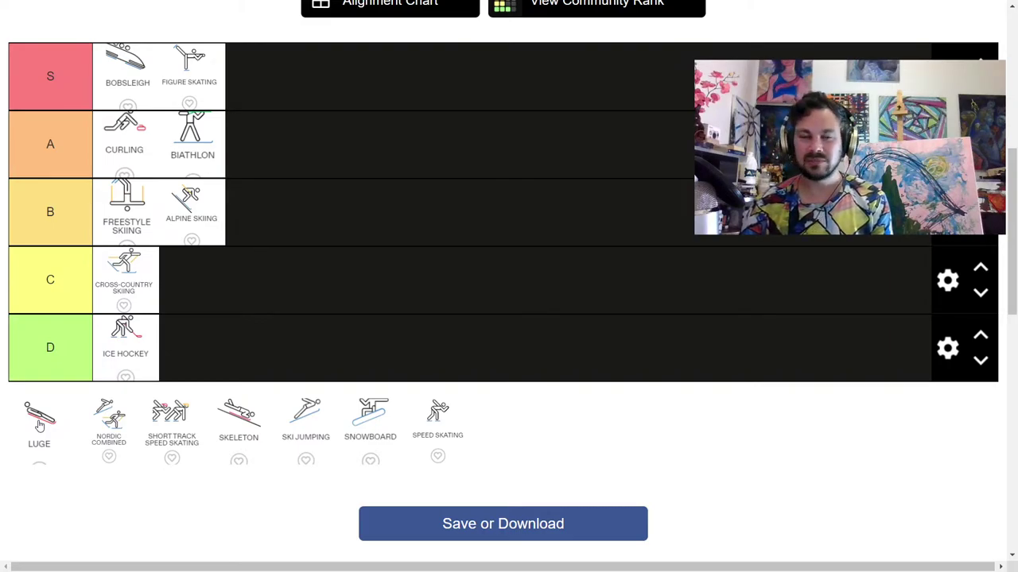
Insert the Luge icon into the S row between Bobsleigh and Figure Skating.
left_click_drag(40, 426, 189, 76)
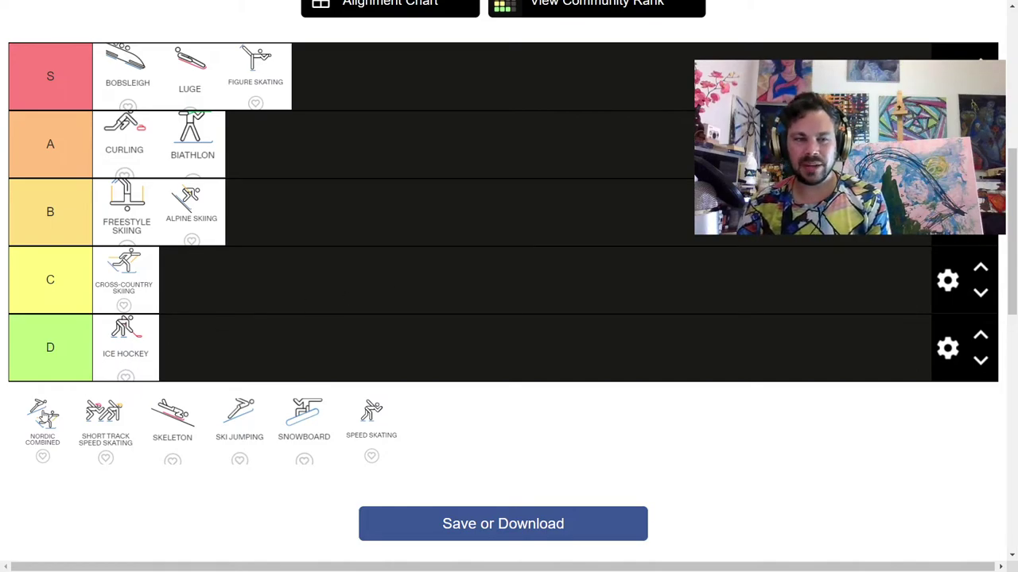
Move Nordic Combined into the C row, after Cross-Country Skiing.
left_click_drag(31, 432, 205, 288)
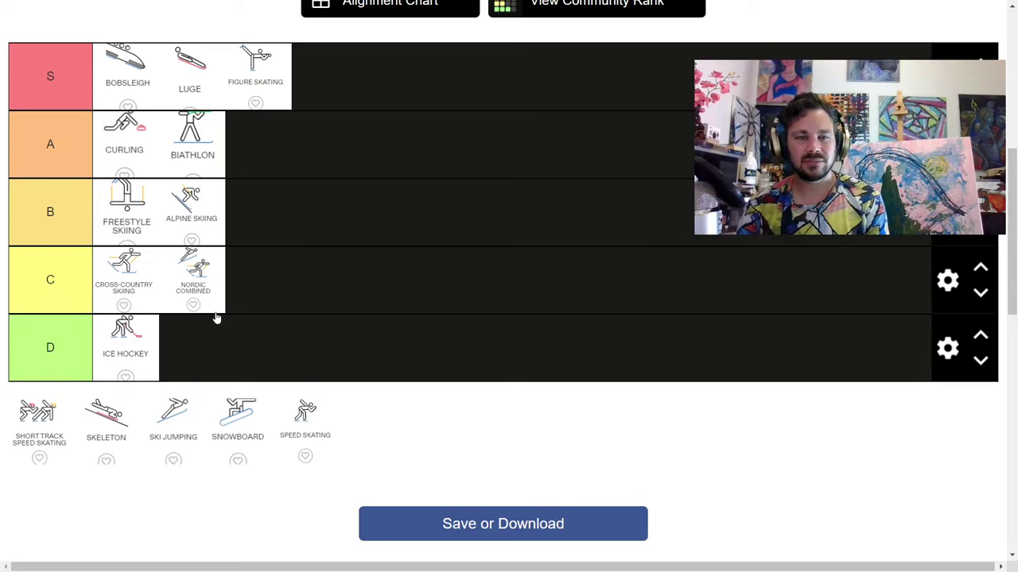
mouse_move(205, 288)
left_mouse_down()
mouse_move(214, 279)
mouse_move(266, 312)
left_mouse_up()
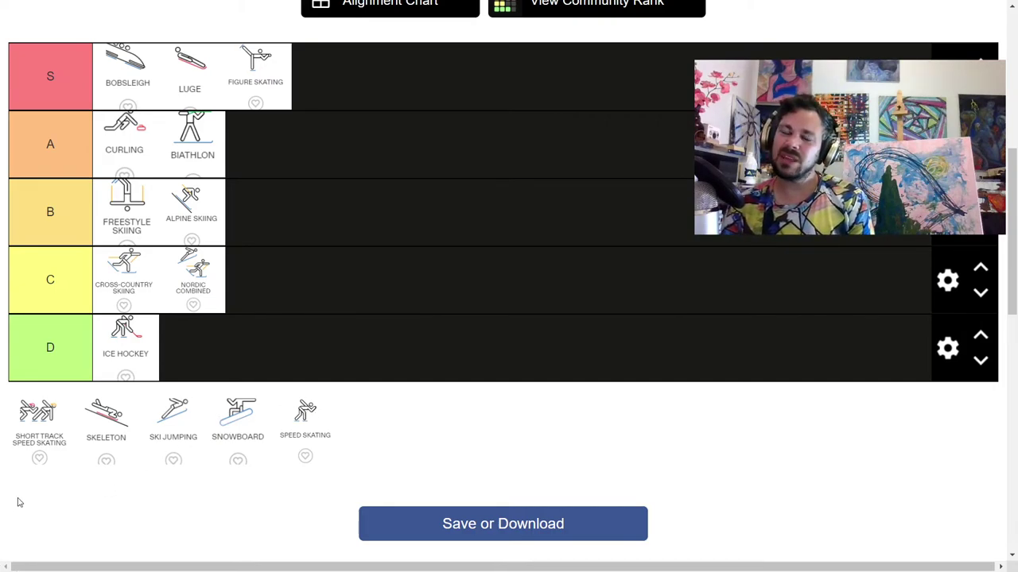
Move Short Track Speed Skating and Speed Skating from the pool into the D tier beside Ice Hockey.
left_click_drag(39, 436, 173, 356)
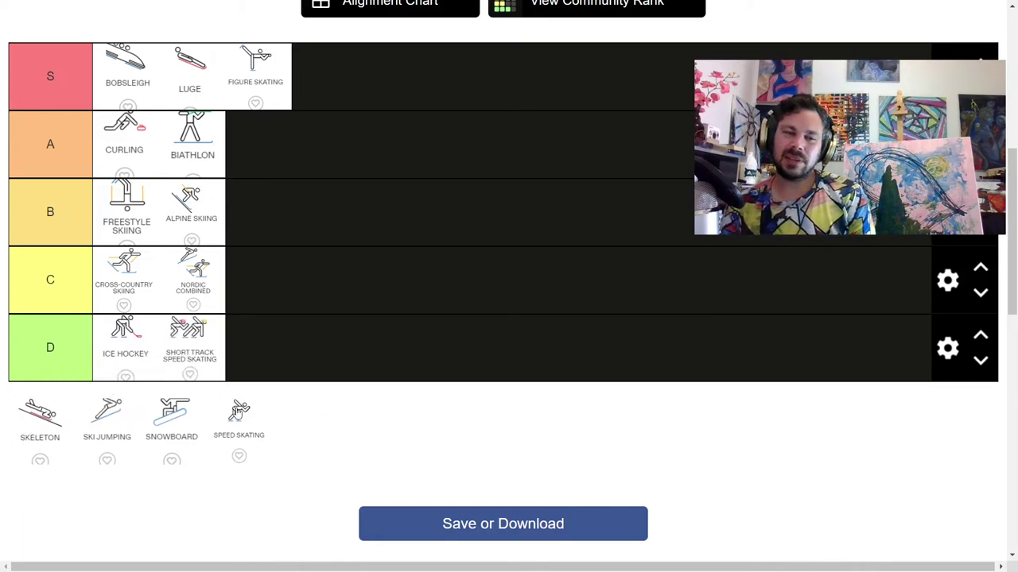
left_click_drag(239, 415, 254, 354)
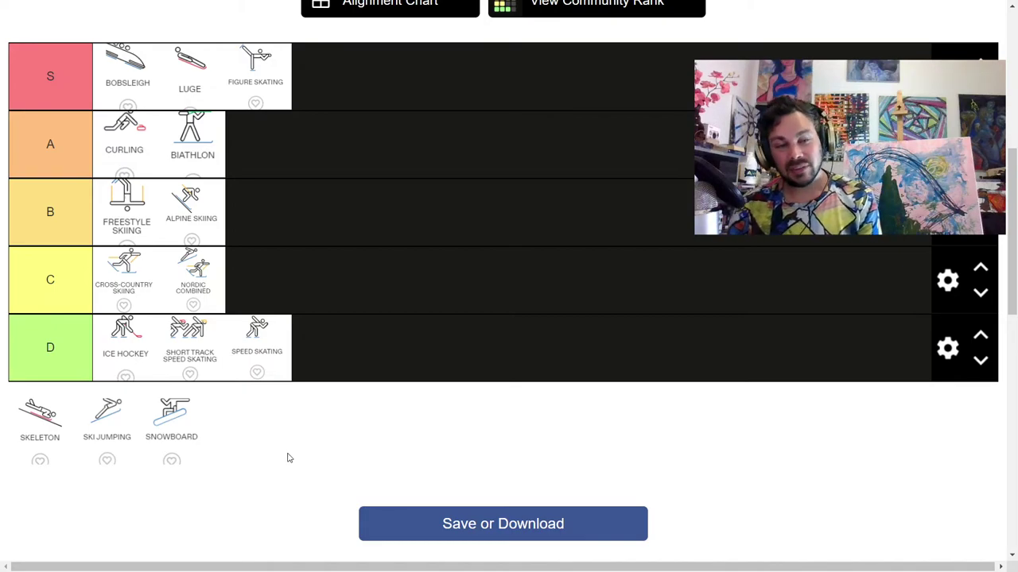
Place the Ski Jumping icon in the S tier, right after Figure Skating.
mouse_move(107, 418)
left_mouse_down()
mouse_move(324, 29)
mouse_move(377, 76)
left_mouse_up()
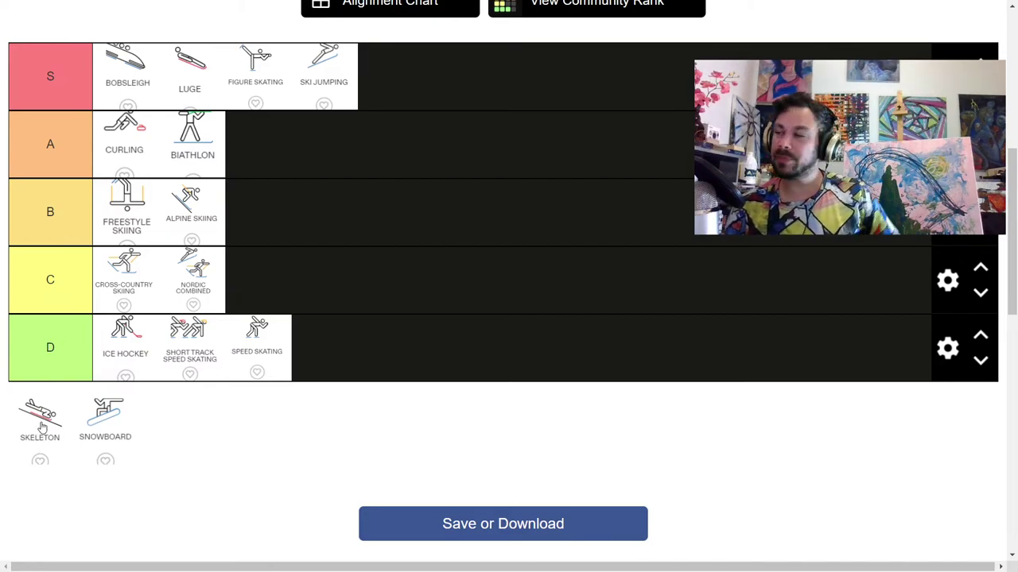
Drop Skeleton into the S tier and reposition it ahead of Bobsleigh.
left_click_drag(43, 411, 205, 65)
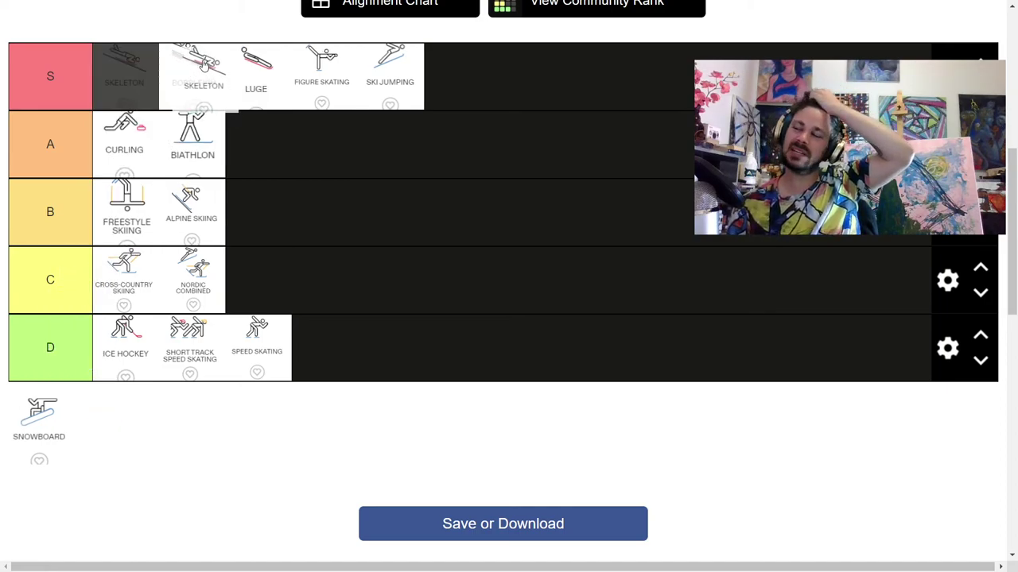
left_click_drag(205, 65, 131, 69)
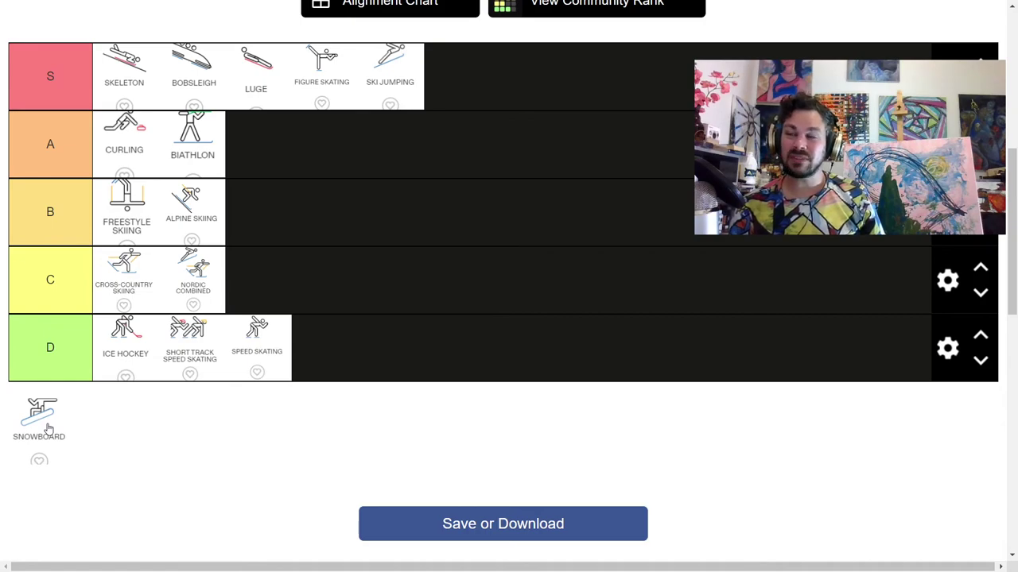
Drag Snowboard, the last unranked icon, toward the front of the A tier.
left_click_drag(48, 430, 128, 137)
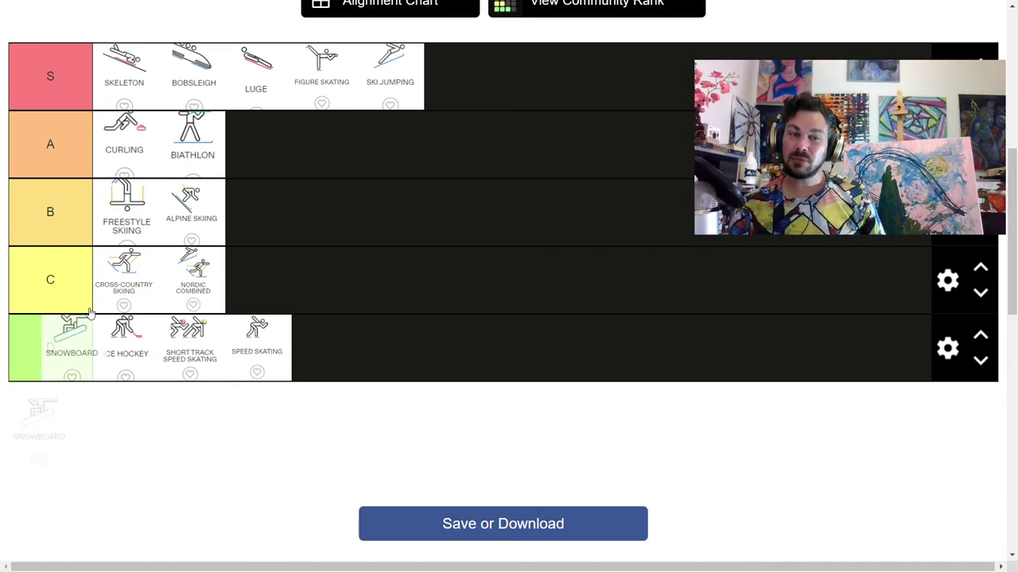